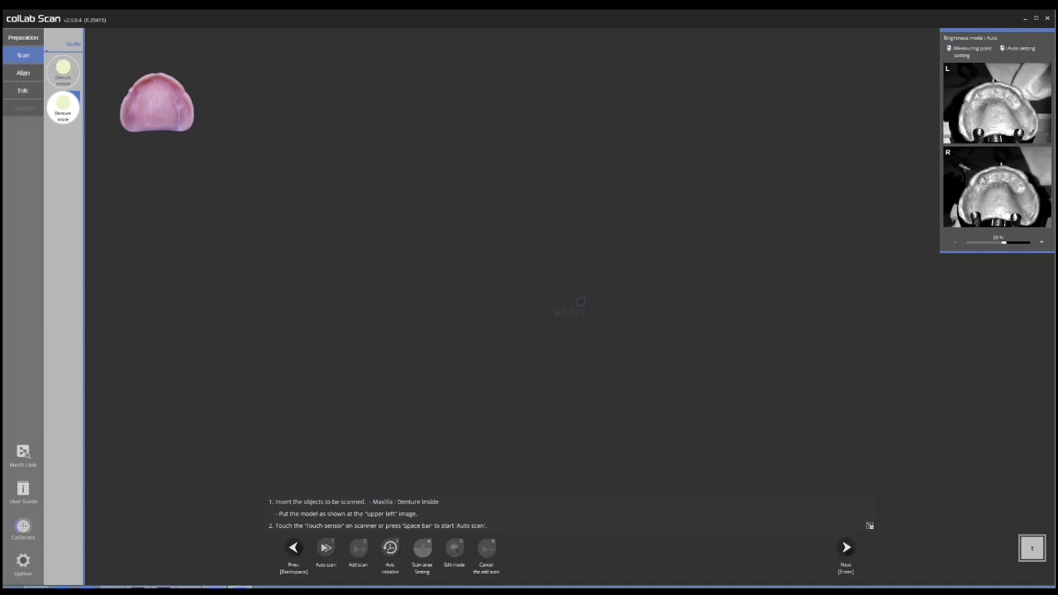
# Step: Set the scan depth limit just below the denture, check it from the front view, and auto-scan the maxilla denture inside
pyautogui.press('space')
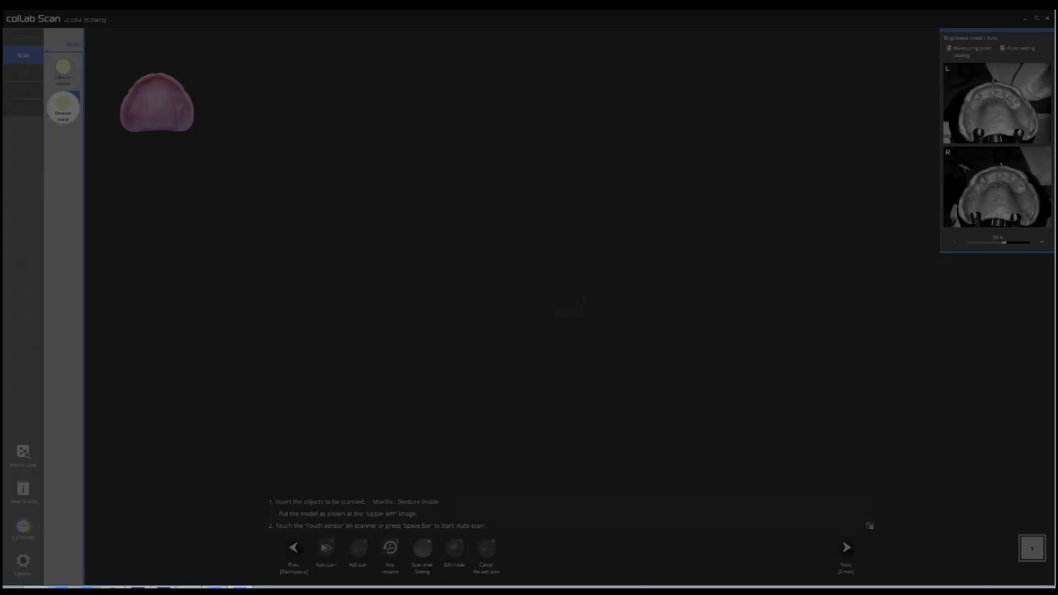
pyautogui.moveTo(570, 287); pyautogui.dragTo(569, 310)
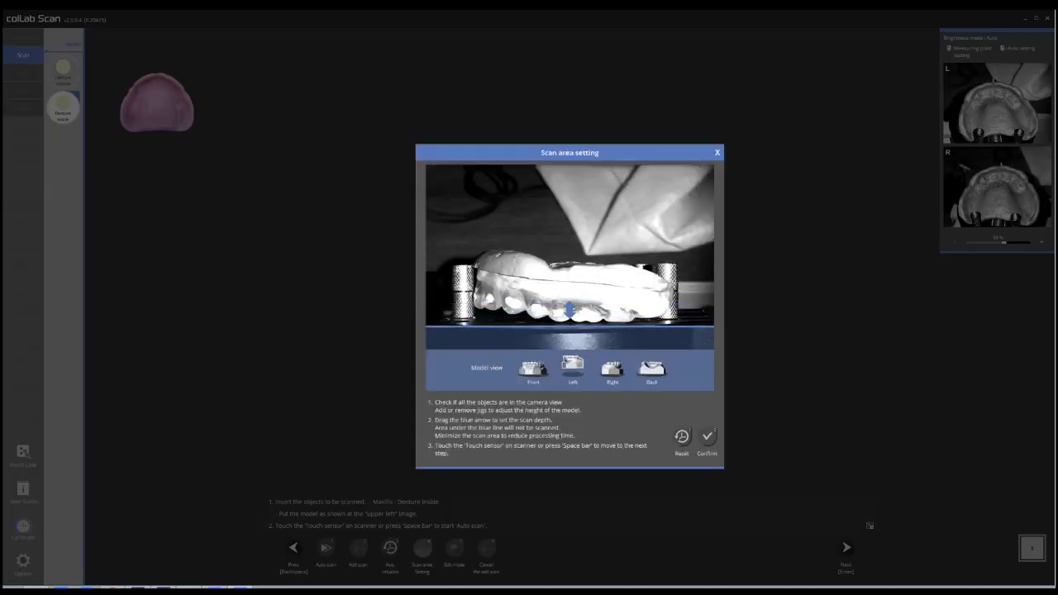
pyautogui.click(533, 367)
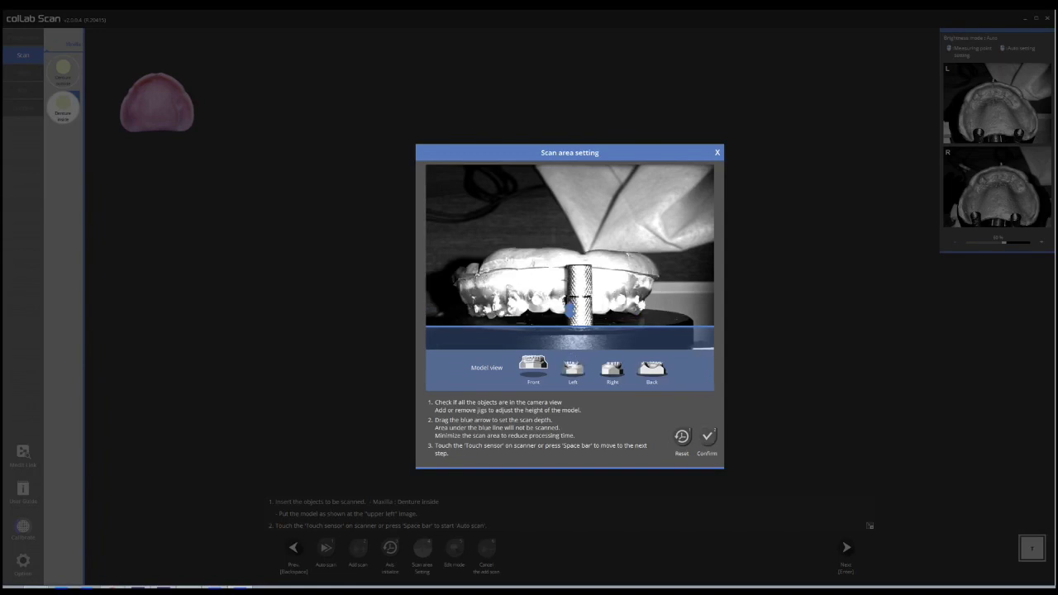
pyautogui.press('space')
pyautogui.press('space')
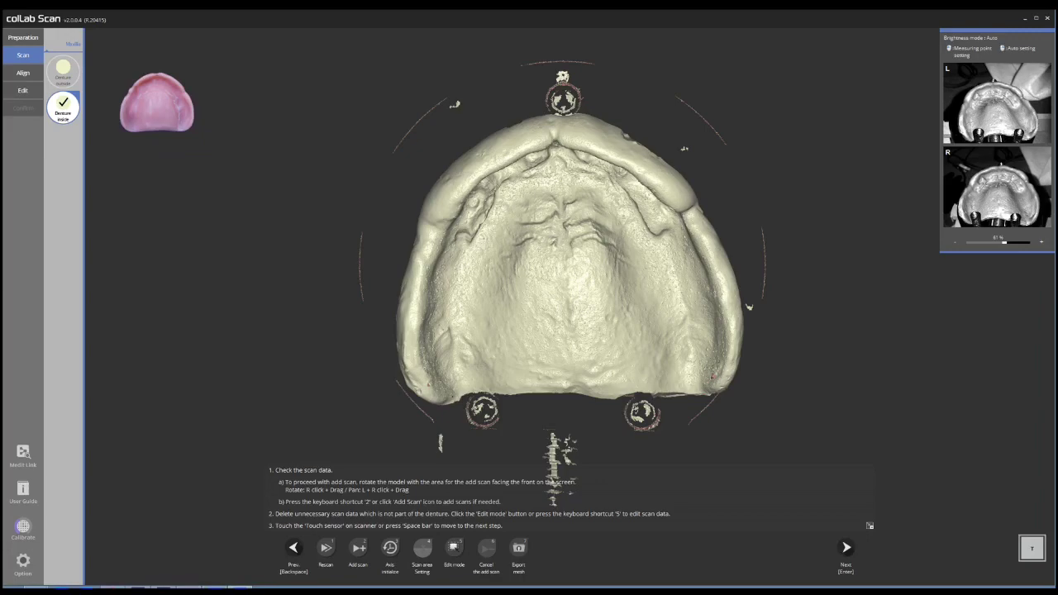
# Step: Turn the denture inside scan to face its side and run an add scan for that area
pyautogui.moveTo(496, 273); pyautogui.dragTo(644, 310, button='right')
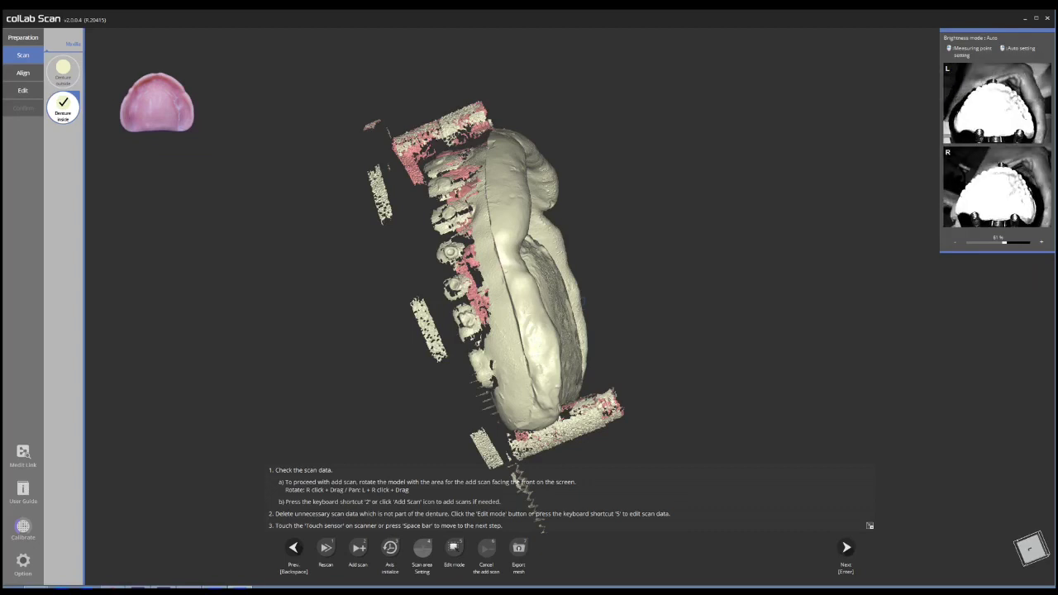
pyautogui.press('2')
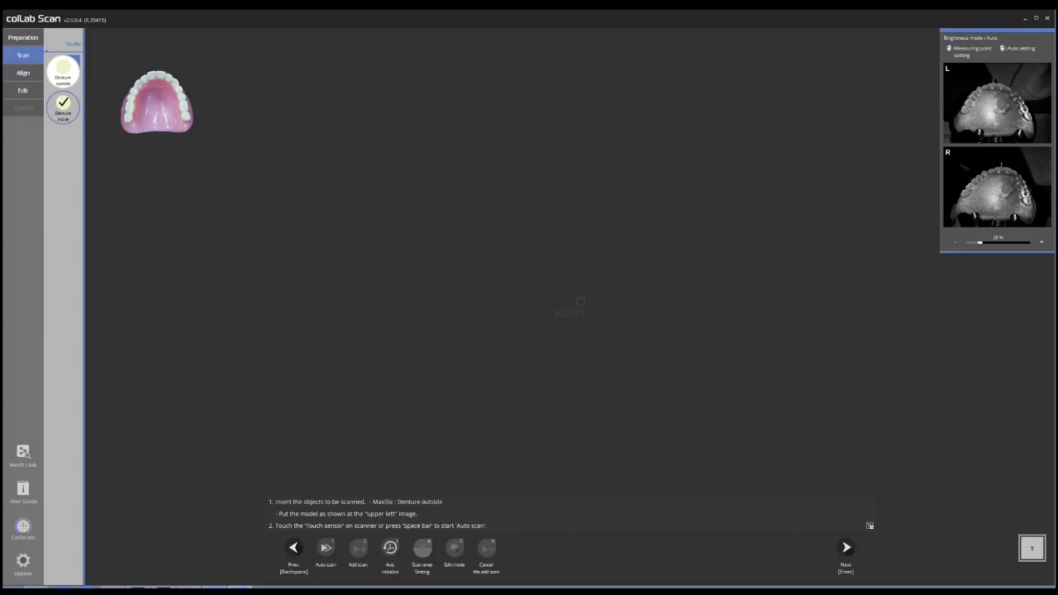
# Step: Lower the scan depth limit slightly, check it from the front view, and auto-scan the maxilla denture outside
pyautogui.press('space')
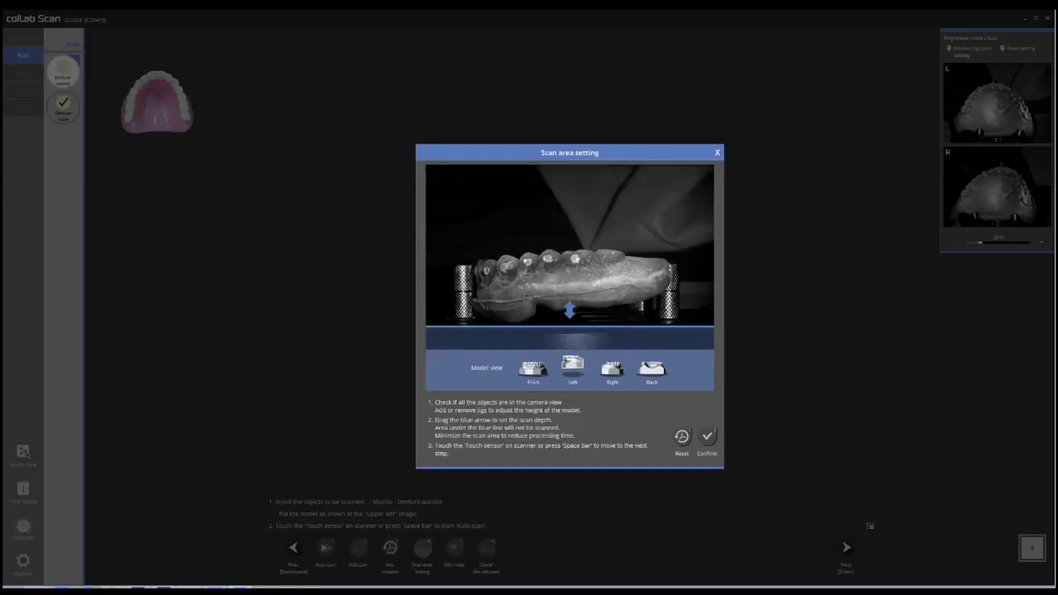
pyautogui.moveTo(570, 310); pyautogui.dragTo(570, 313)
pyautogui.click(533, 367)
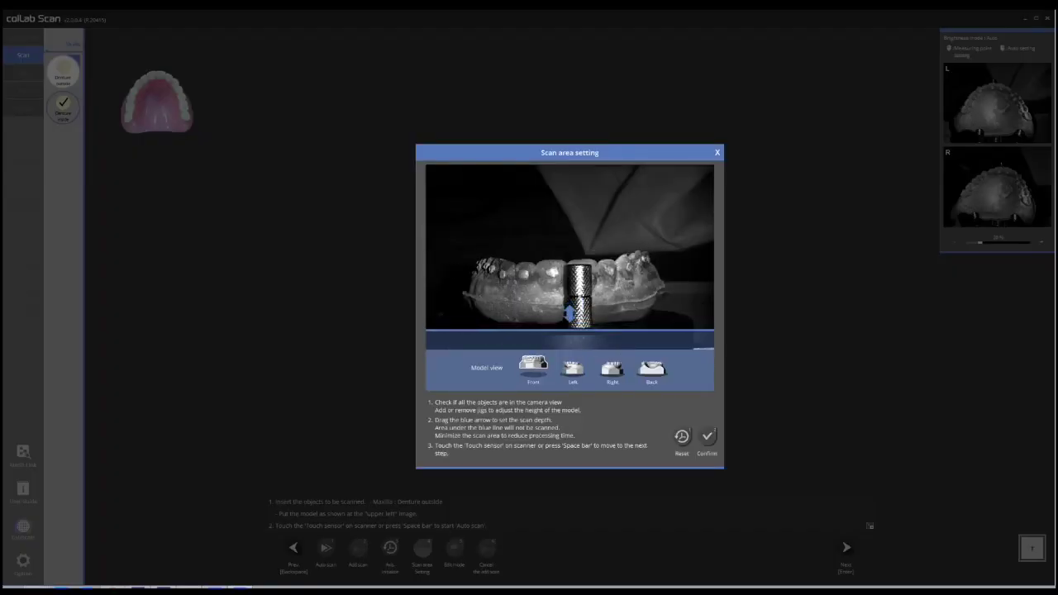
pyautogui.click(707, 437)
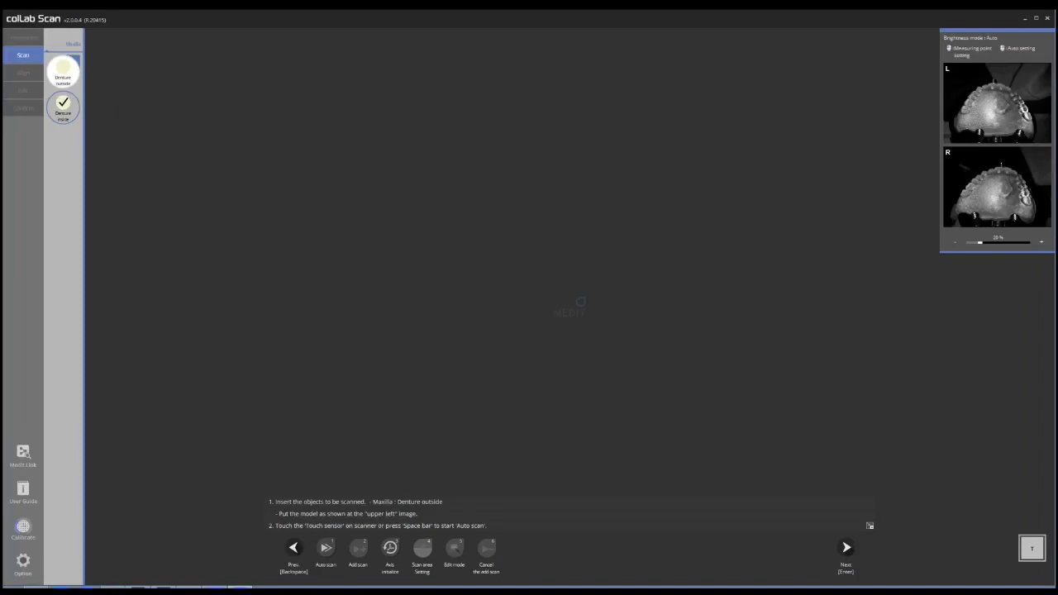
pyautogui.press('space')
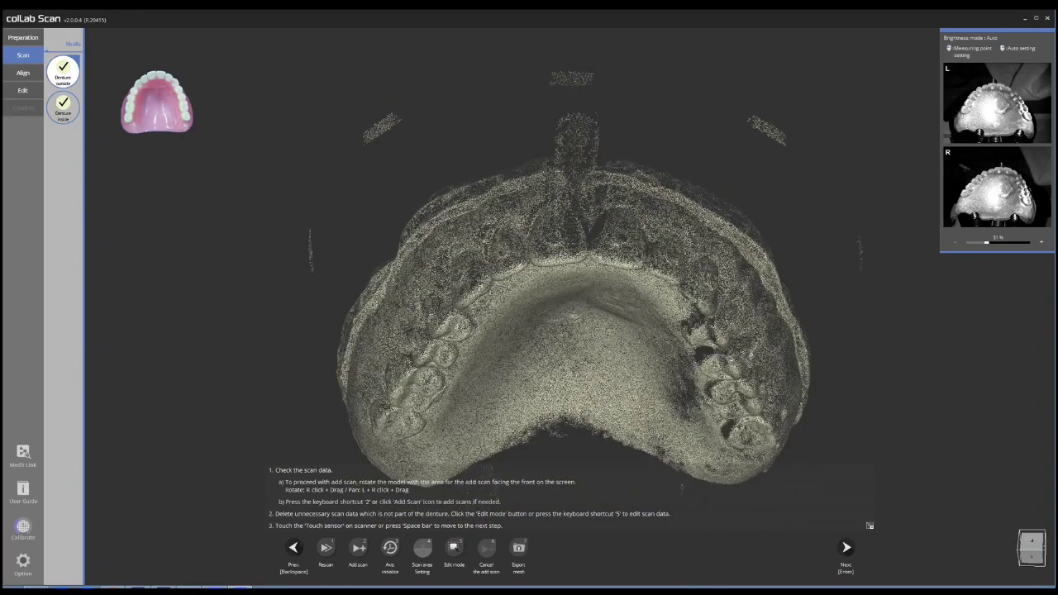
# Step: Check the alignment of the inside and outside denture scans from the sides and proceed to the editing stage
pyautogui.press('Return')
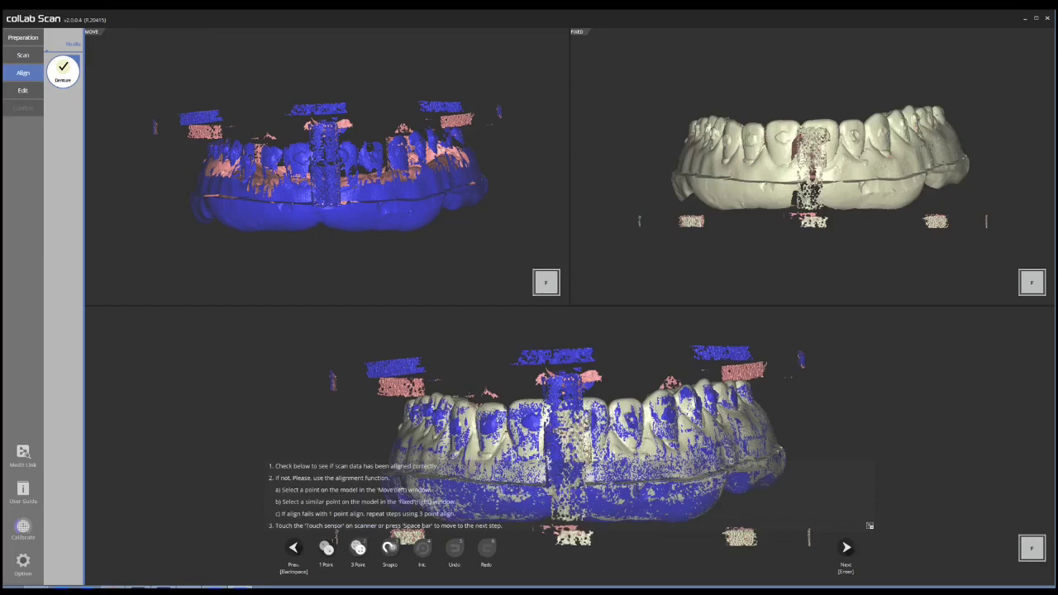
pyautogui.moveTo(579, 447); pyautogui.dragTo(779, 450, button='middle')
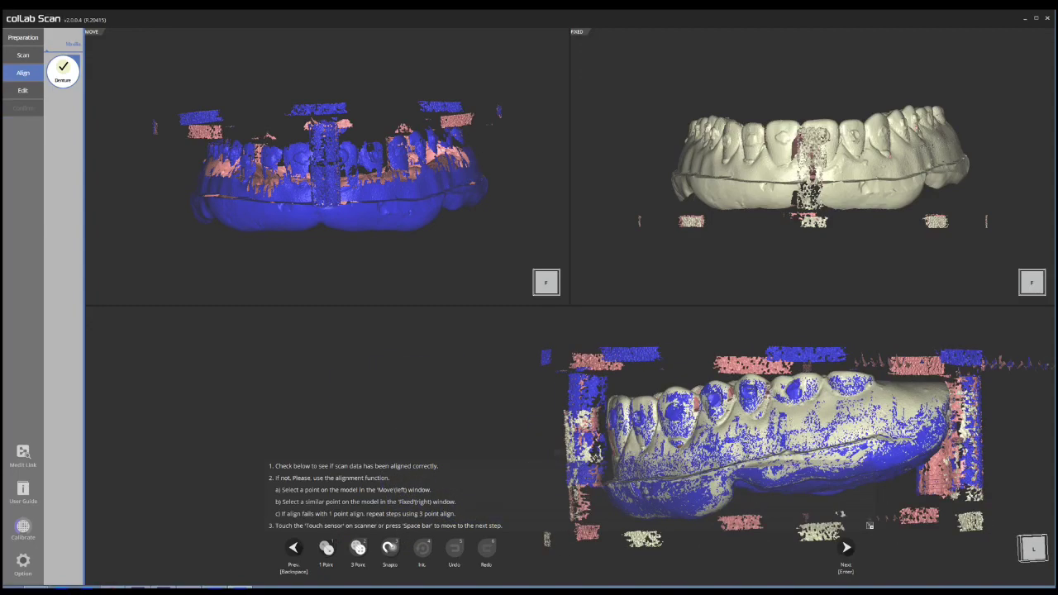
pyautogui.moveTo(780, 450); pyautogui.dragTo(744, 430, button='right')
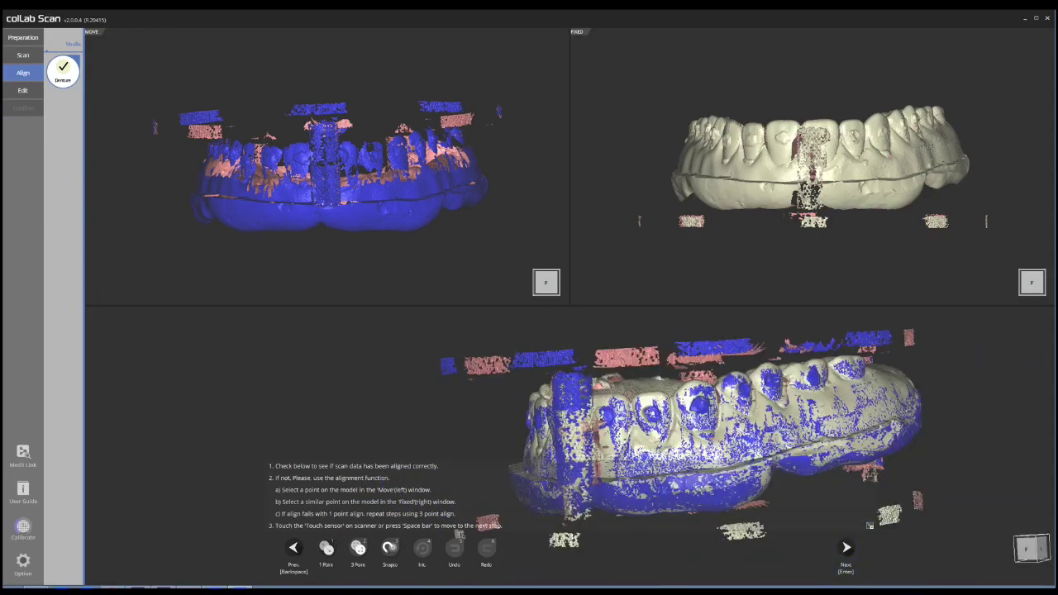
pyautogui.press('space')
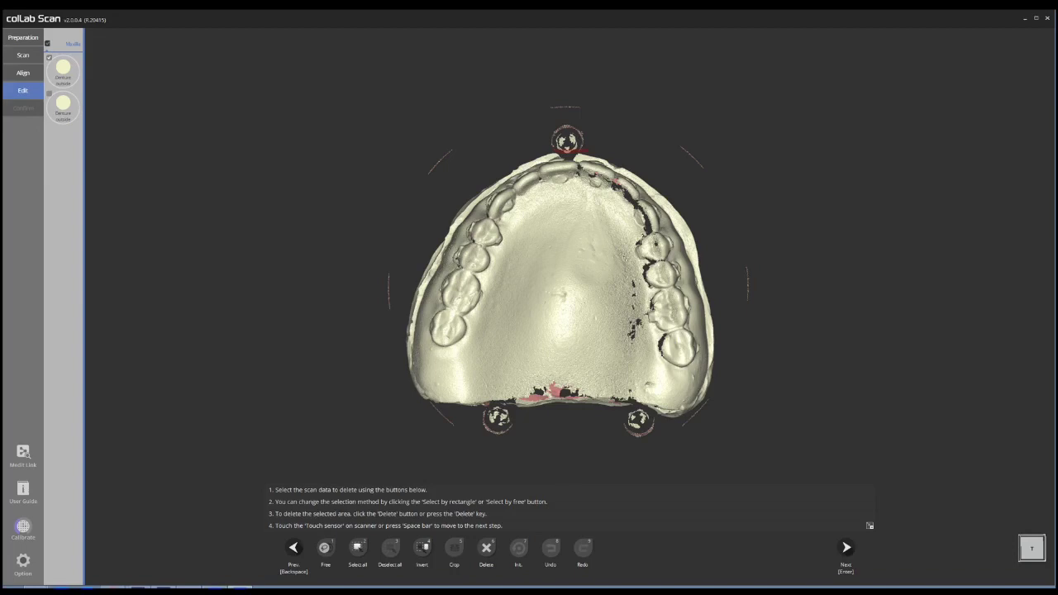
# Step: Outline the denture in the outside scan, invert the selection, and delete the surrounding jig pins and stray data
pyautogui.moveTo(520, 149)
pyautogui.mouseDown()
pyautogui.moveTo(486, 178)
pyautogui.moveTo(408, 313)
pyautogui.moveTo(403, 367)
pyautogui.moveTo(434, 405)
pyautogui.moveTo(699, 395)
pyautogui.moveTo(714, 322)
pyautogui.moveTo(698, 178)
pyautogui.mouseUp()
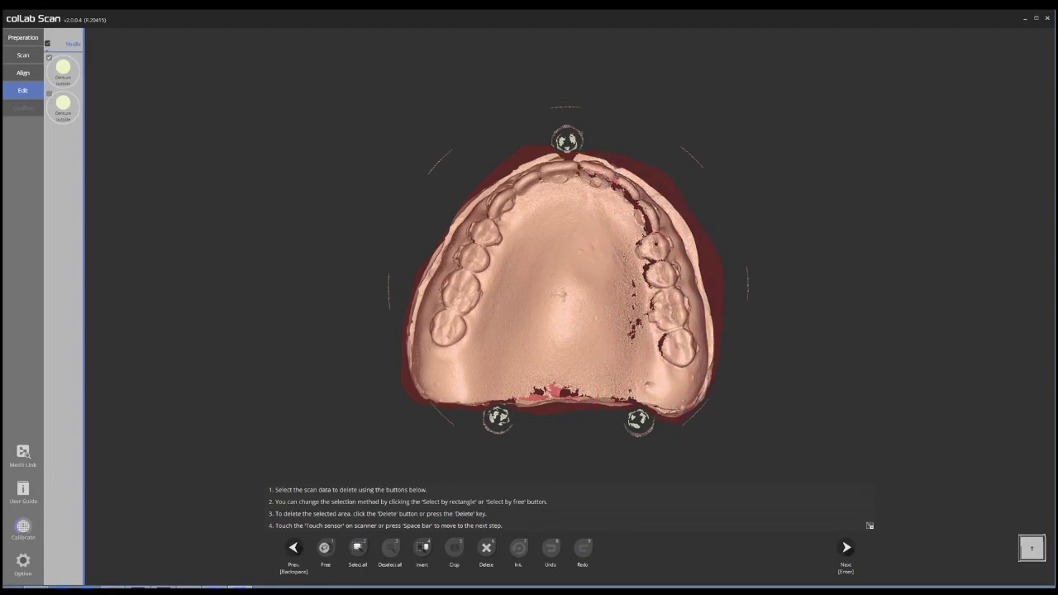
pyautogui.moveTo(582, 154); pyautogui.dragTo(570, 156)
pyautogui.press('4')
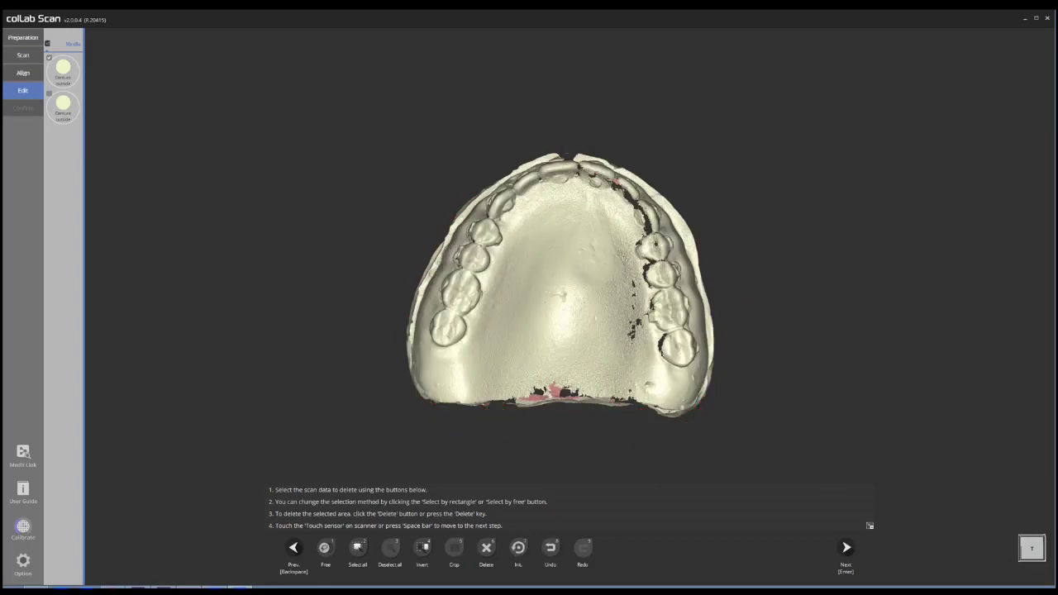
# Step: Select and delete the loose fragments floating beside the denture in the outside scan
pyautogui.moveTo(513, 248); pyautogui.dragTo(674, 301, button='right')
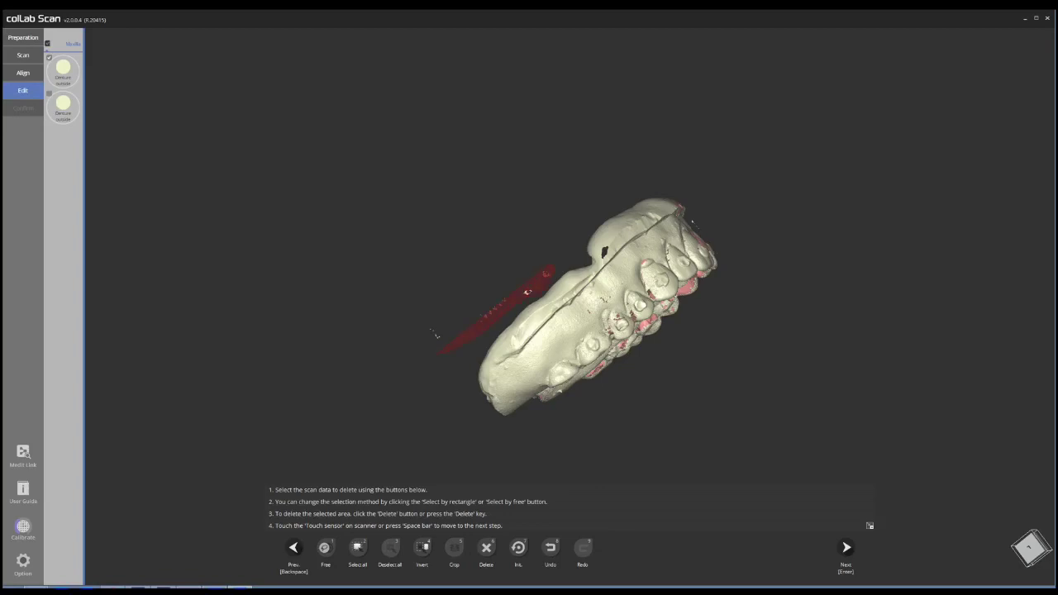
pyautogui.press('Delete')
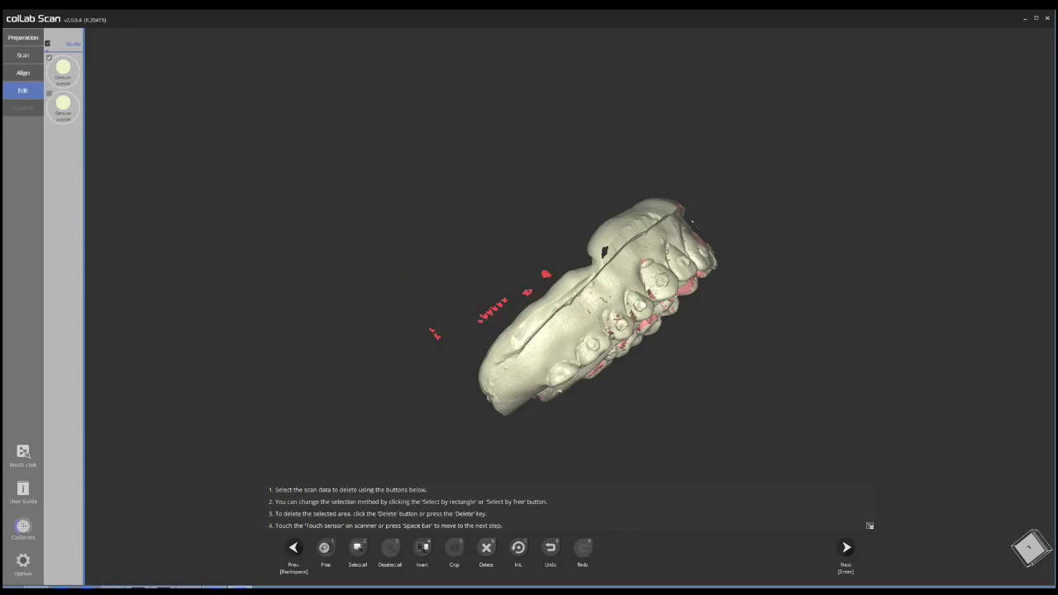
pyautogui.moveTo(653, 290); pyautogui.dragTo(438, 289, button='right')
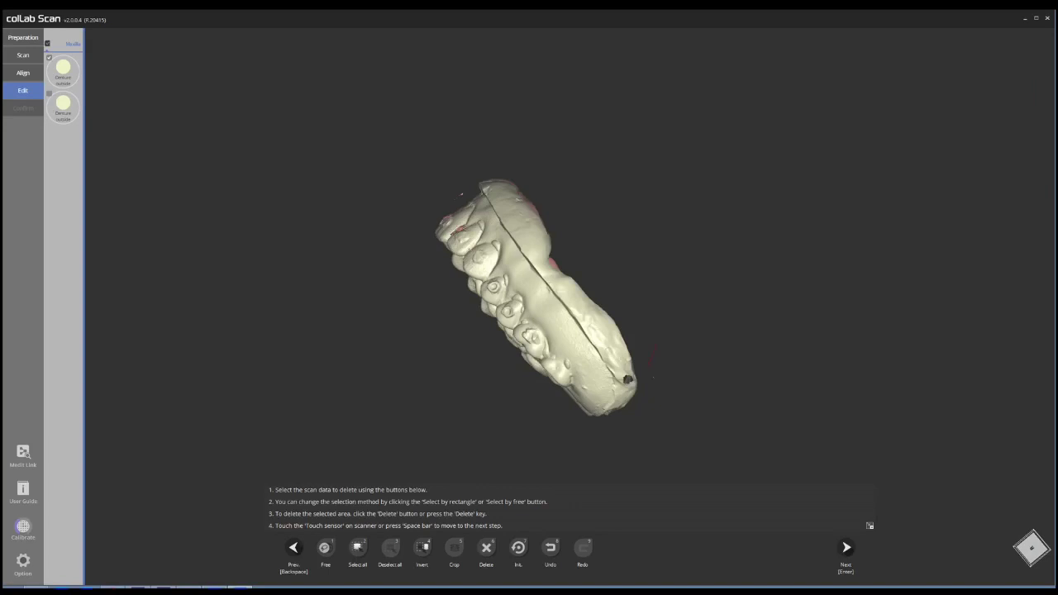
pyautogui.press('Delete')
# Step: Show only the denture inside scan, outline the denture, invert the selection, and delete the surrounding jig data
pyautogui.click(49, 94)
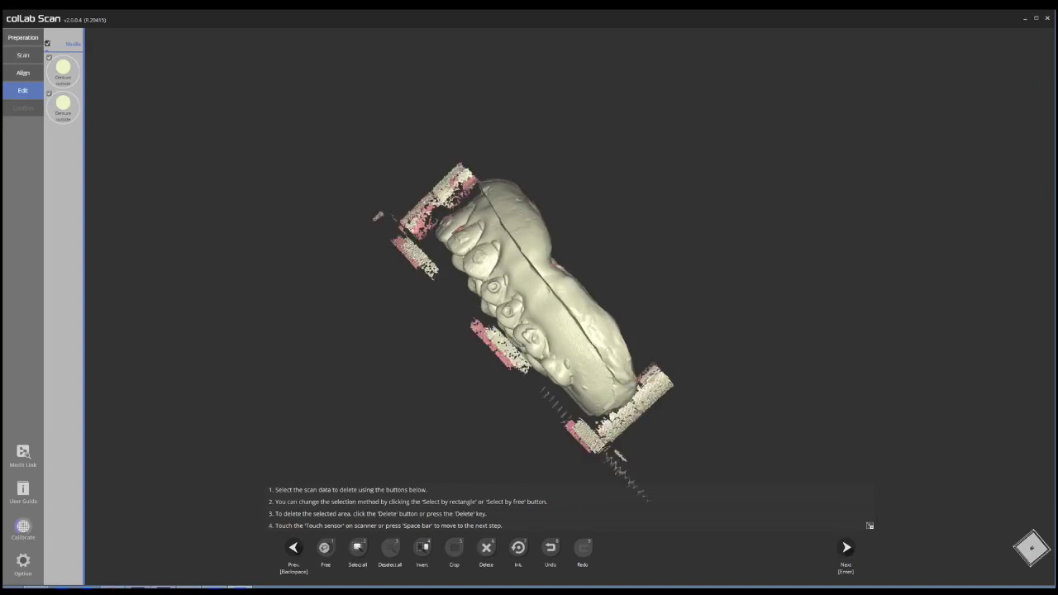
pyautogui.click(49, 58)
pyautogui.moveTo(612, 257); pyautogui.dragTo(471, 326, button='right')
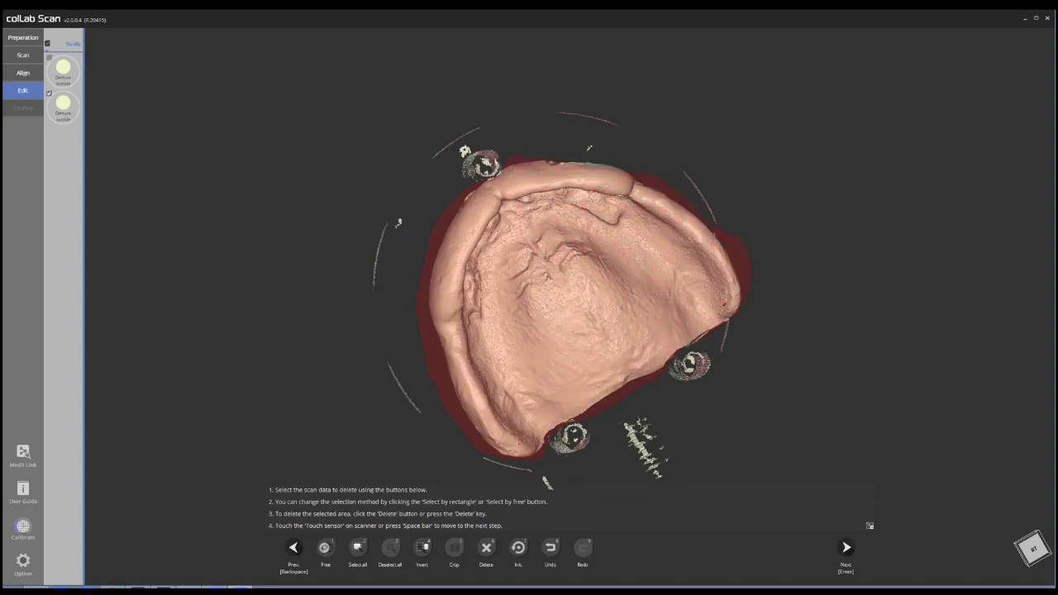
pyautogui.moveTo(507, 160); pyautogui.dragTo(502, 169)
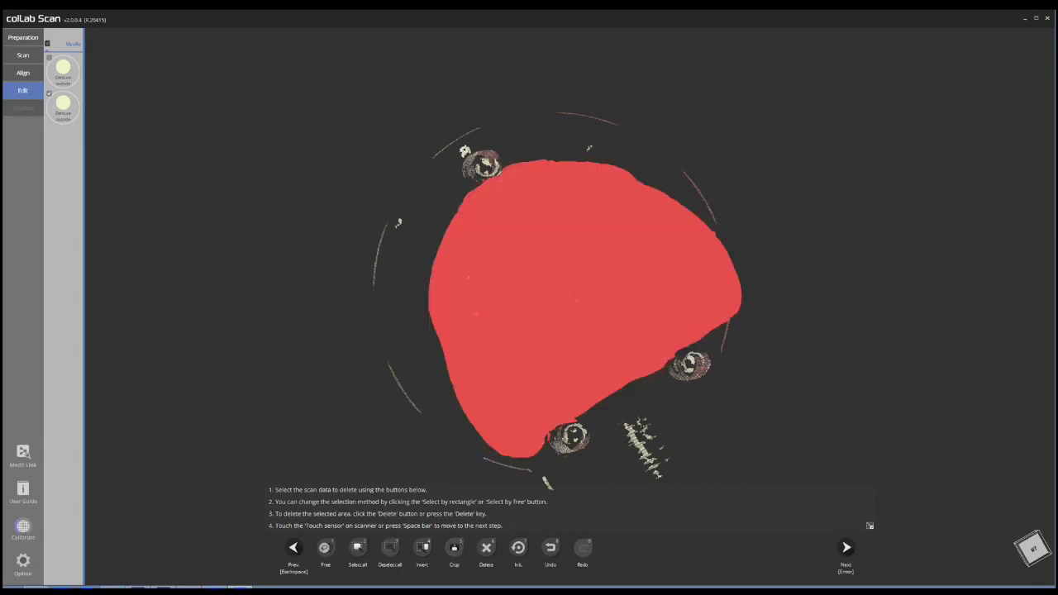
pyautogui.press('4')
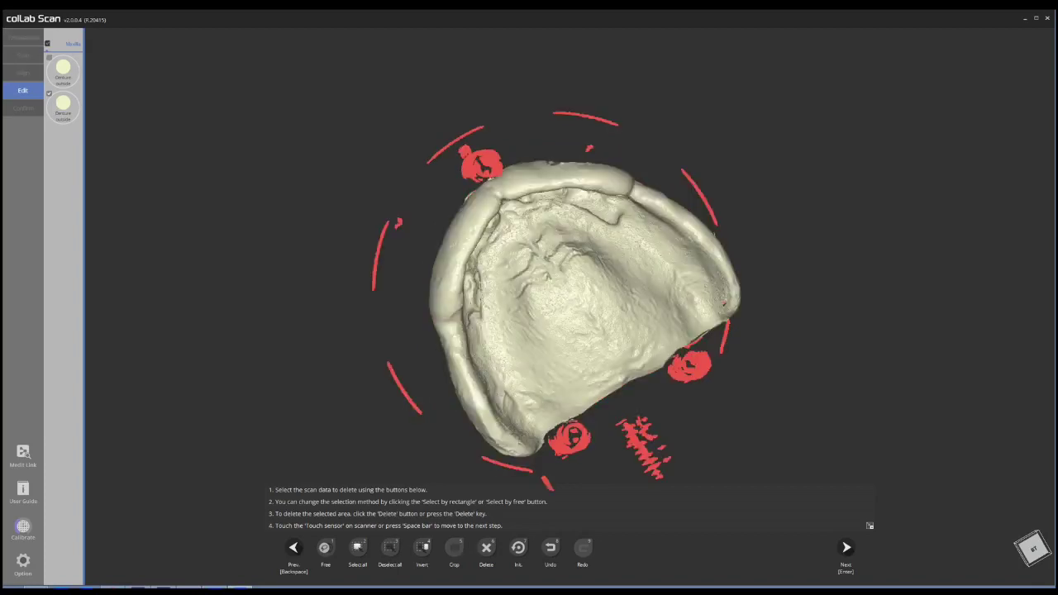
pyautogui.press('Delete')
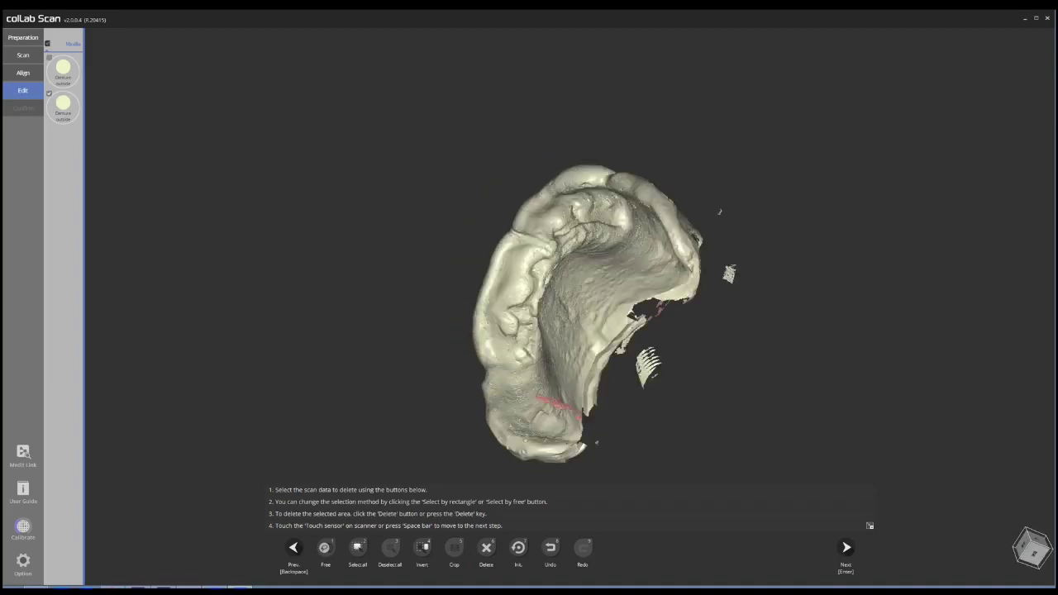
# Step: Delete the remaining loose fragments around the posterior edge of the denture inside scan
pyautogui.moveTo(712, 237)
pyautogui.mouseDown()
pyautogui.moveTo(686, 331)
pyautogui.moveTo(642, 353)
pyautogui.moveTo(639, 407)
pyautogui.moveTo(827, 199)
pyautogui.mouseUp()
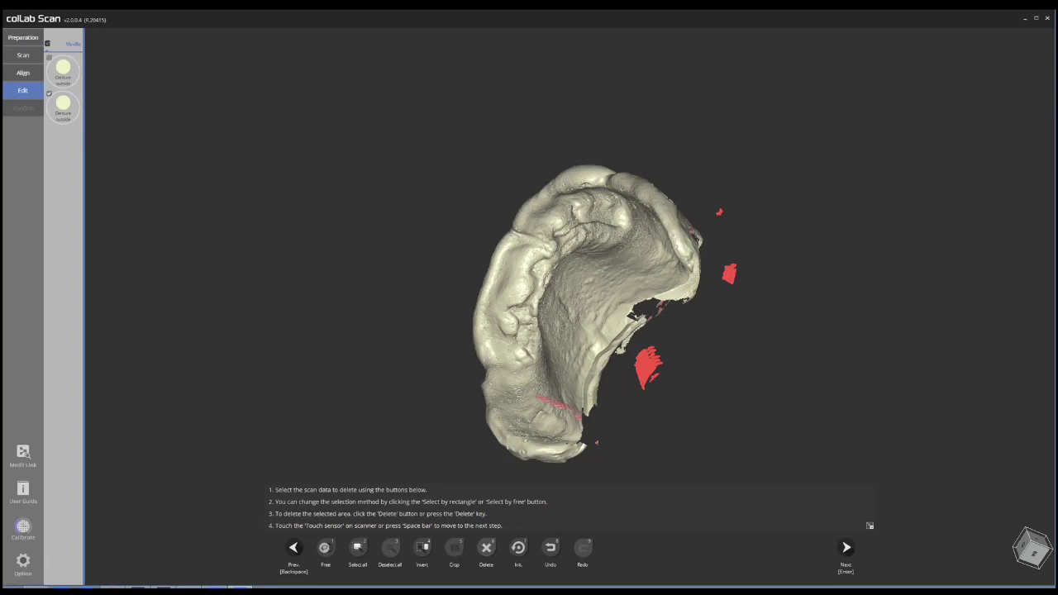
pyautogui.press('Delete')
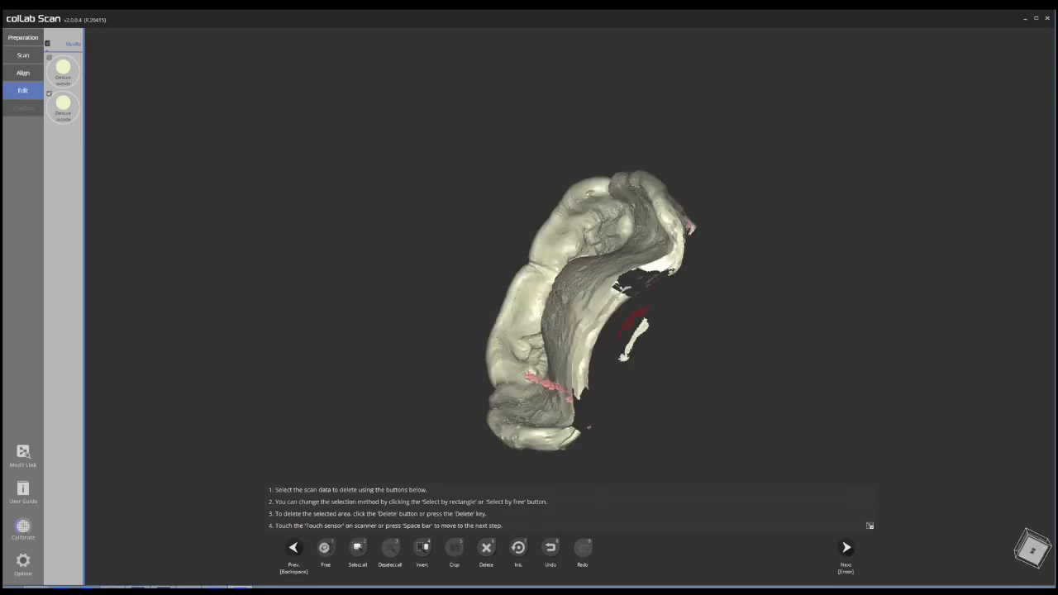
pyautogui.moveTo(618, 337)
pyautogui.mouseDown()
pyautogui.moveTo(609, 387)
pyautogui.moveTo(652, 437)
pyautogui.moveTo(656, 389)
pyautogui.mouseUp()
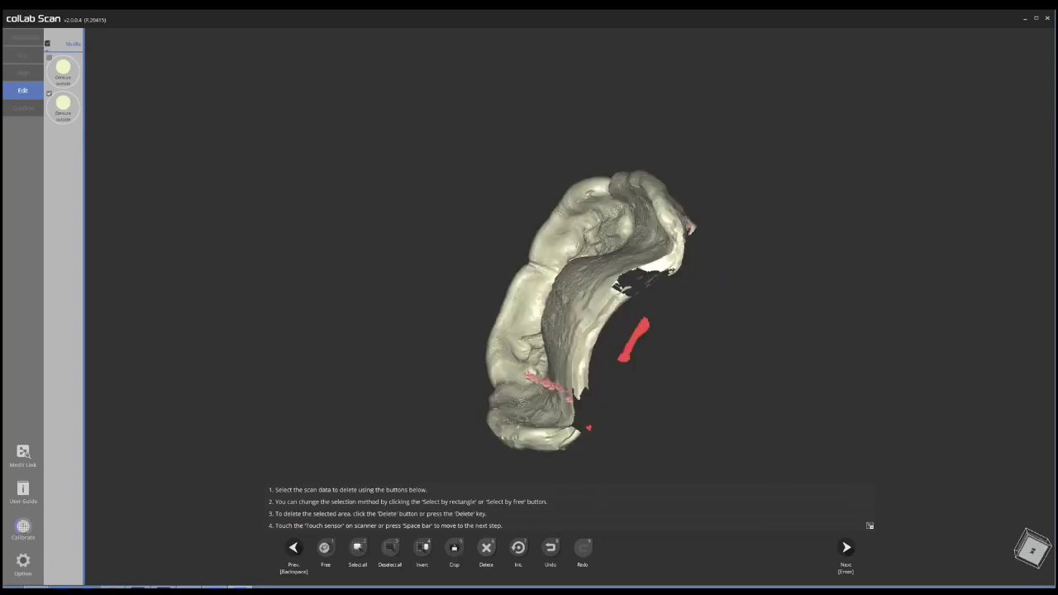
pyautogui.press('Delete')
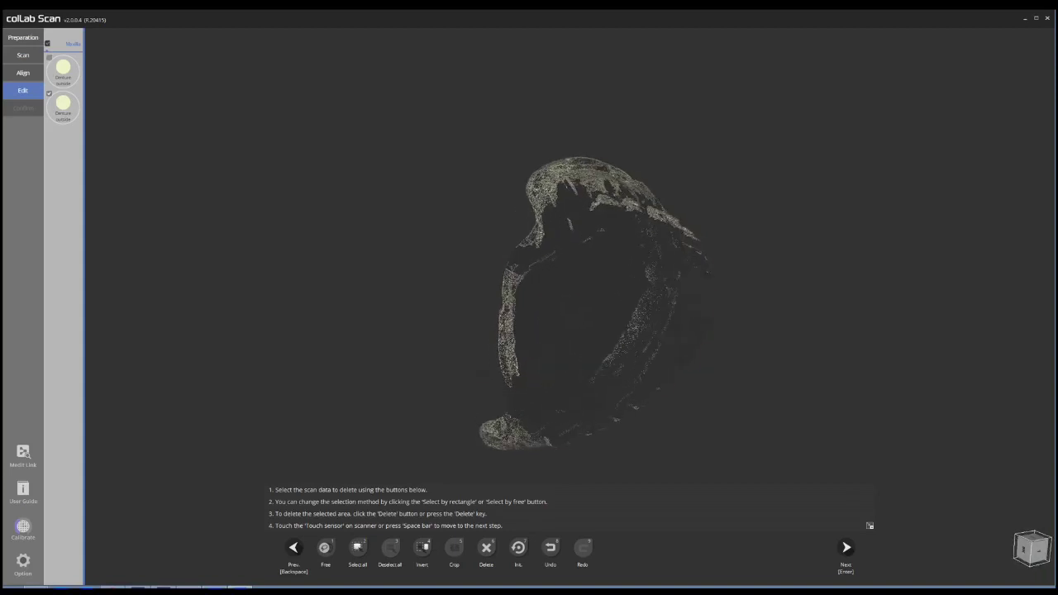
pyautogui.moveTo(484, 374); pyautogui.dragTo(498, 390)
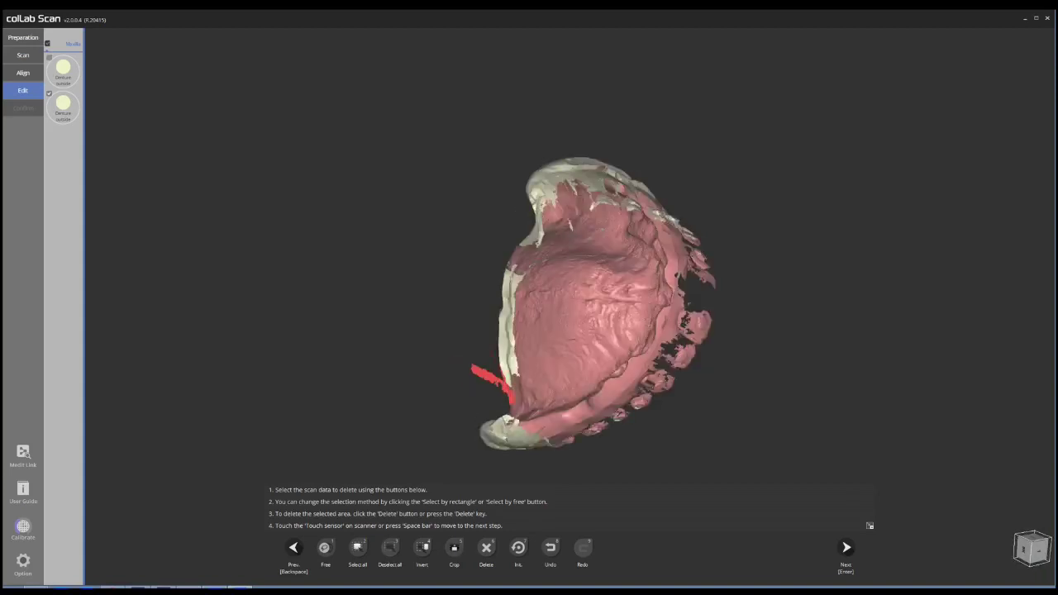
pyautogui.press('Delete')
# Step: Finish editing and merge the inside and outside scans into a single denture model
pyautogui.moveTo(512, 355); pyautogui.dragTo(628, 248, button='right')
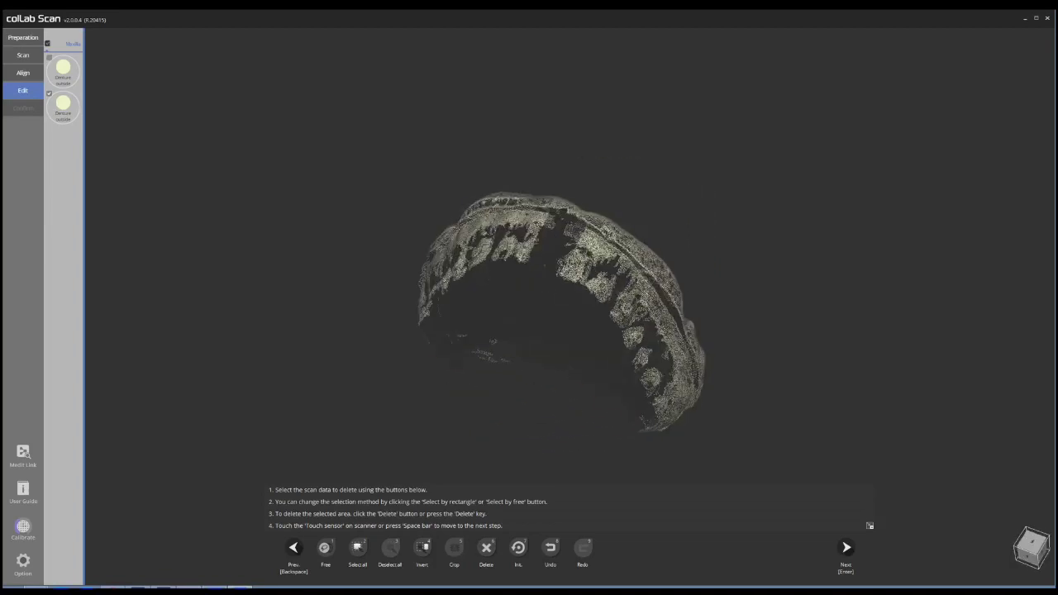
pyautogui.press('Return')
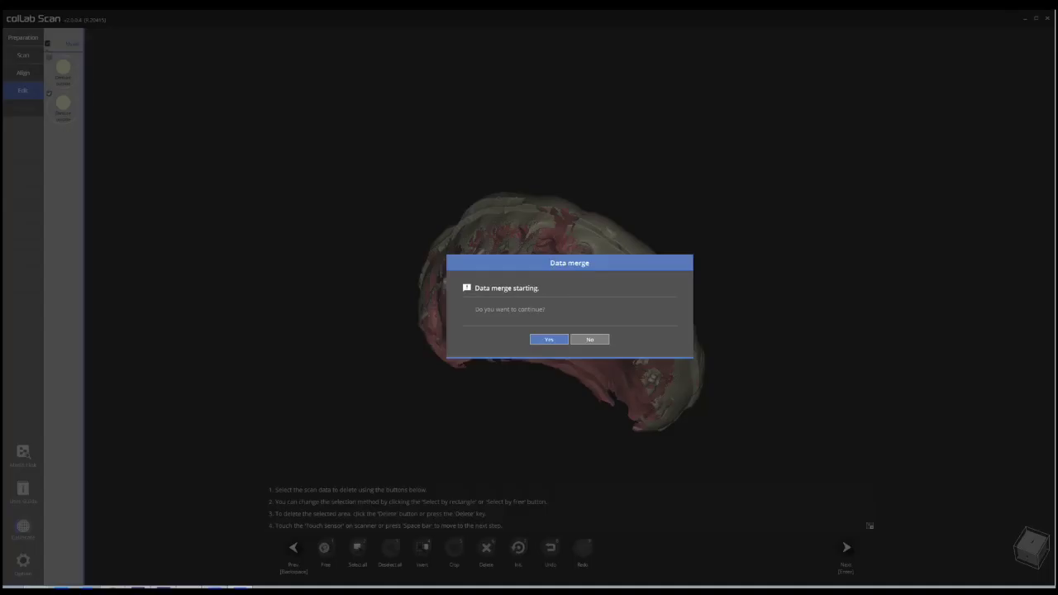
pyautogui.press('Return')
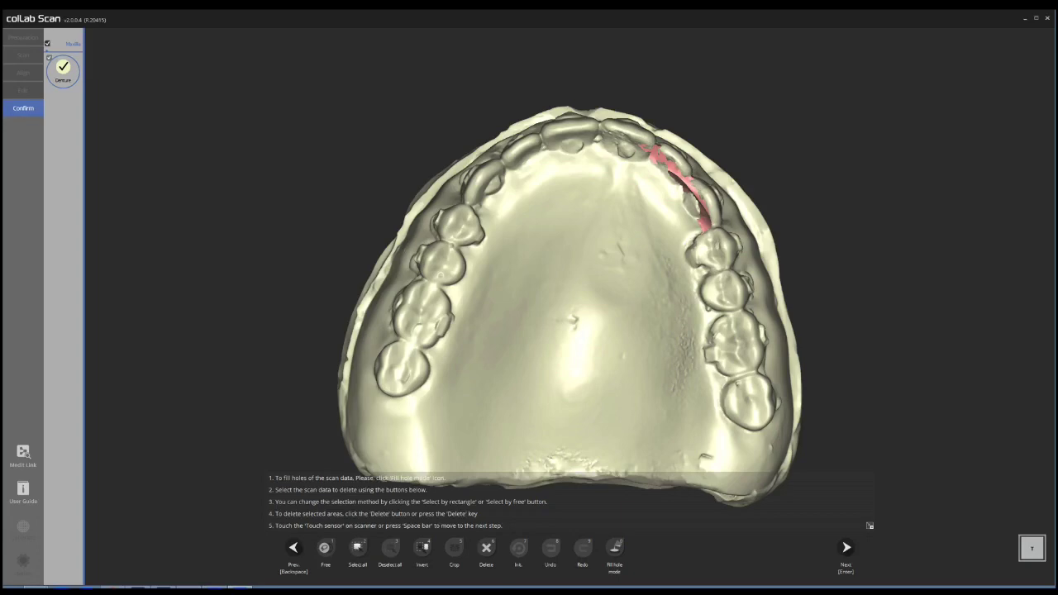
# Step: Fill all holes in the merged denture model, then exit fill hole mode with the changes applied
pyautogui.moveTo(570, 248); pyautogui.dragTo(570, 392, button='right')
pyautogui.moveTo(570, 347); pyautogui.dragTo(488, 248, button='right')
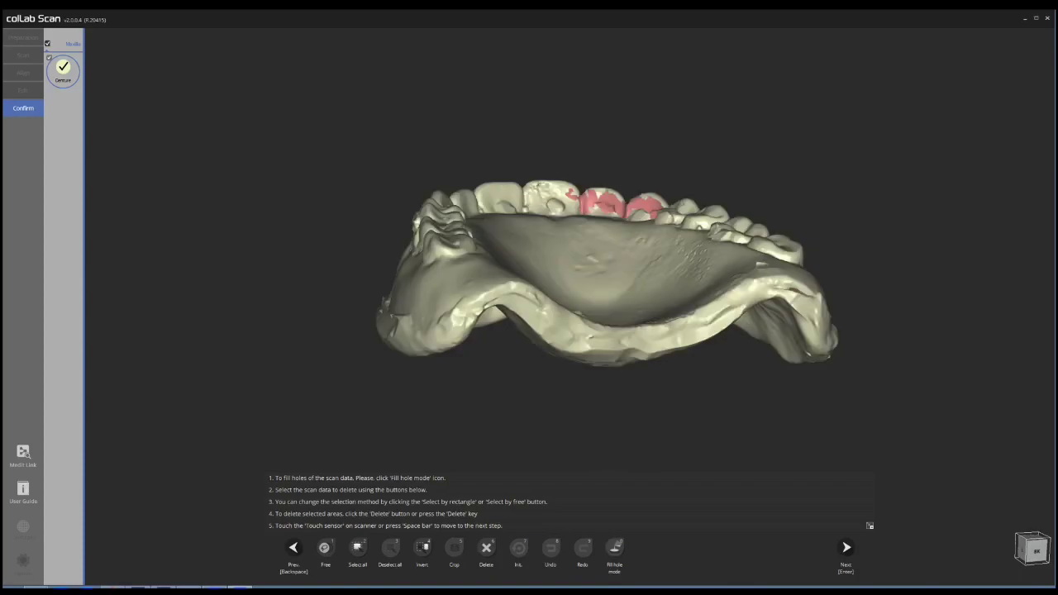
pyautogui.press('0')
pyautogui.moveTo(570, 281); pyautogui.dragTo(537, 347, button='right')
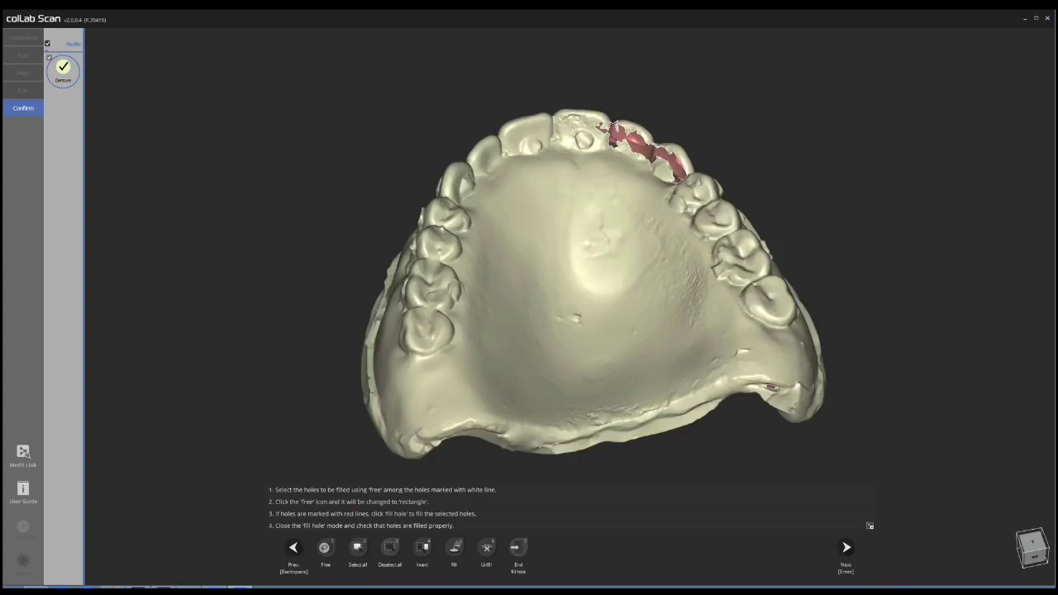
pyautogui.click(358, 547)
pyautogui.press('5')
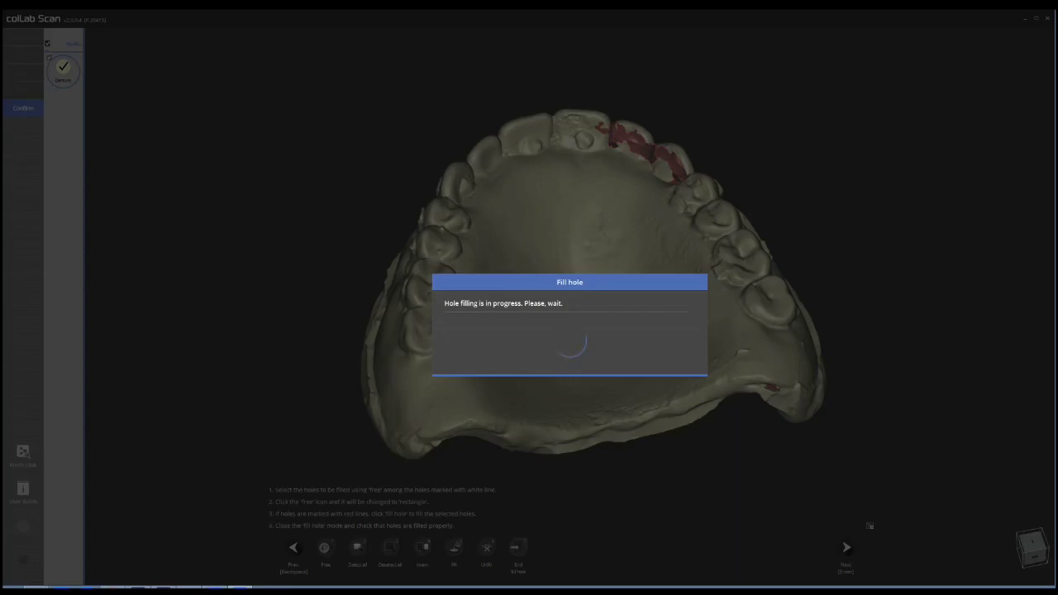
pyautogui.press('7')
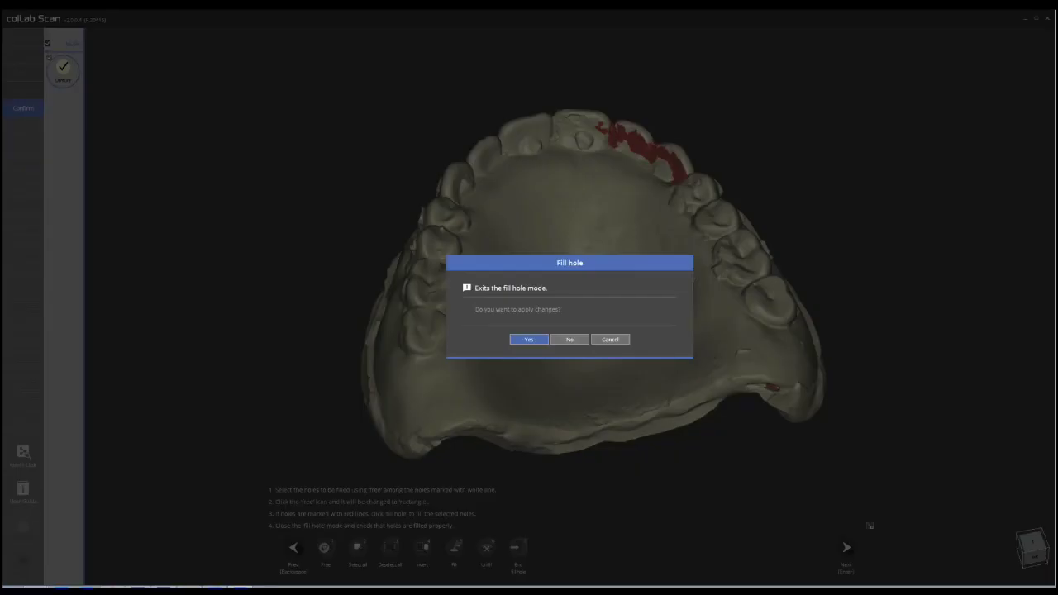
pyautogui.press('Return')
# Step: Start closing the scan program with the option to save the scan data
pyautogui.hotkey('alt', 'F4')
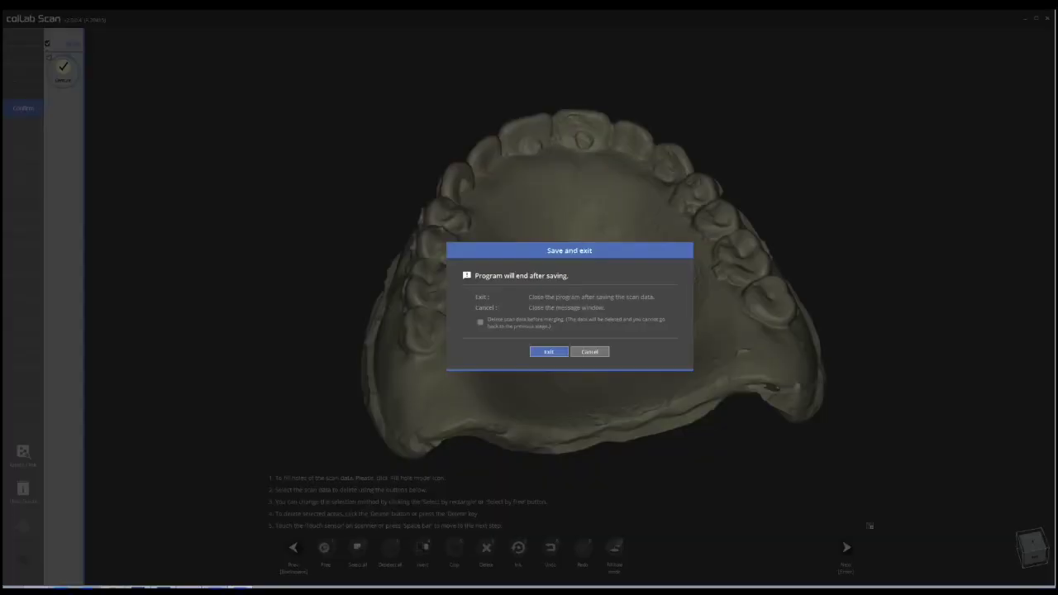